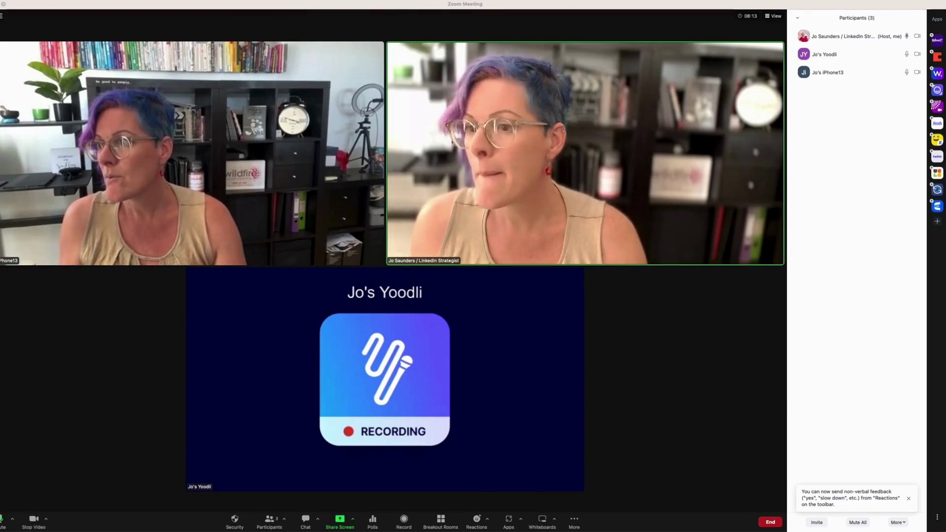
Check the running Zoom call recording in Yoodli and return to the Zoom meeting
key("super+Tab")
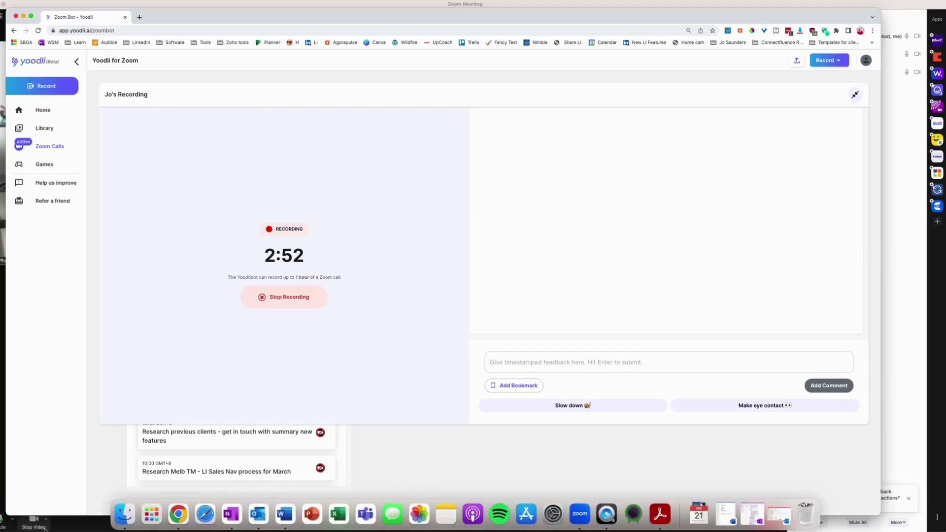
key("super+m")
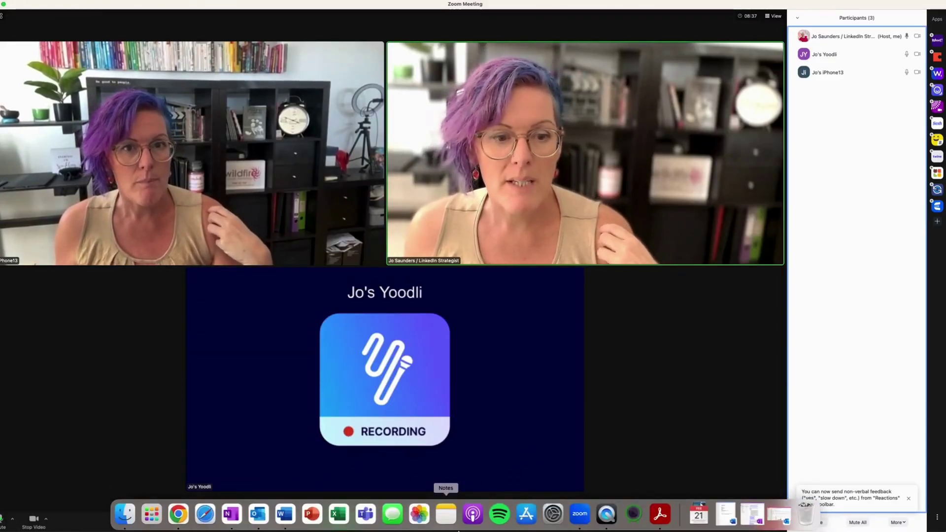
Copy the Zoom meeting's invite link and close the invitation window
mouse_move(526, 422)
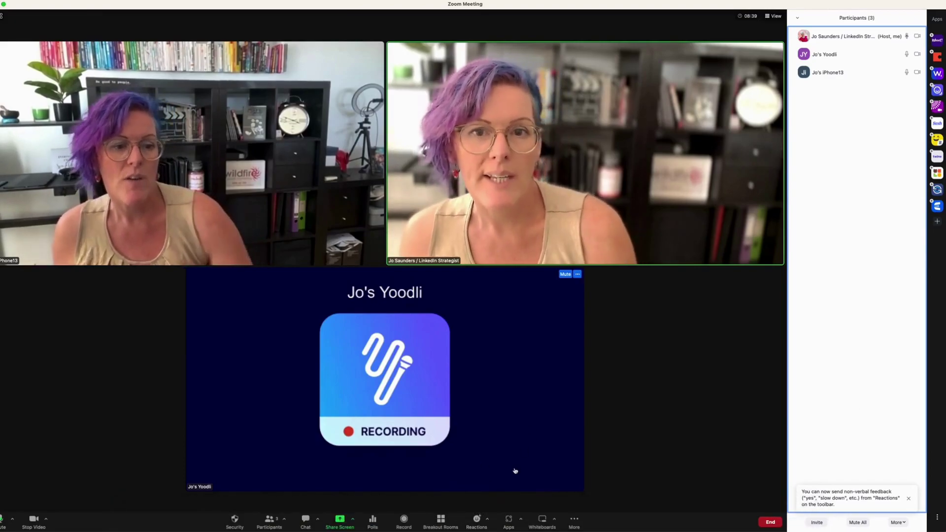
left_click(816, 522)
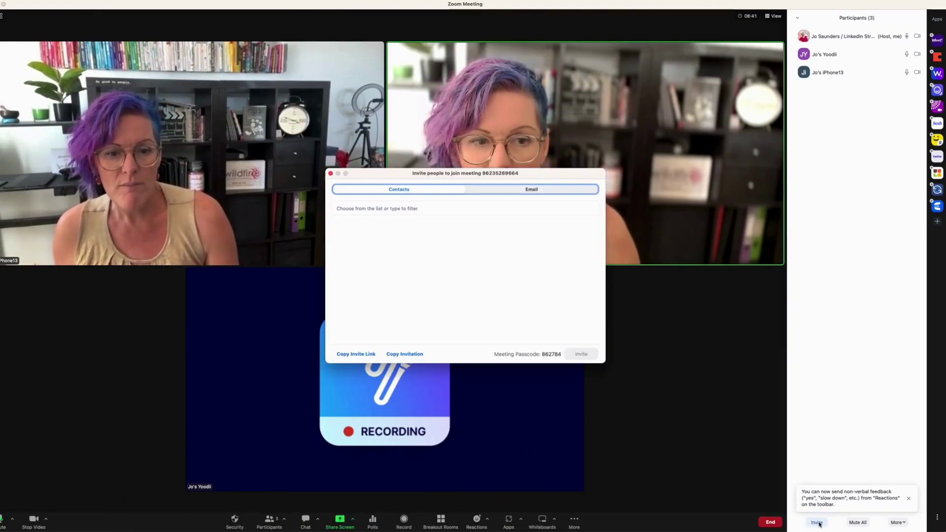
left_click(367, 354)
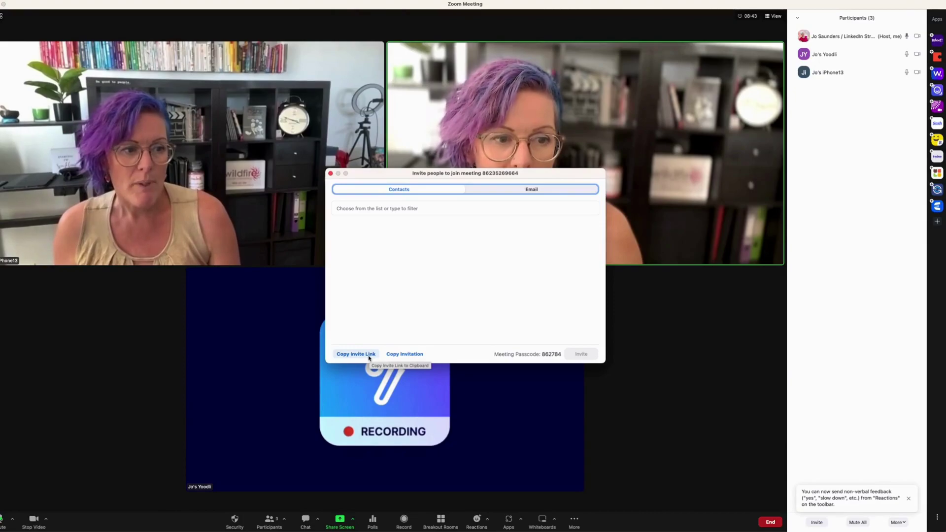
left_click(330, 174)
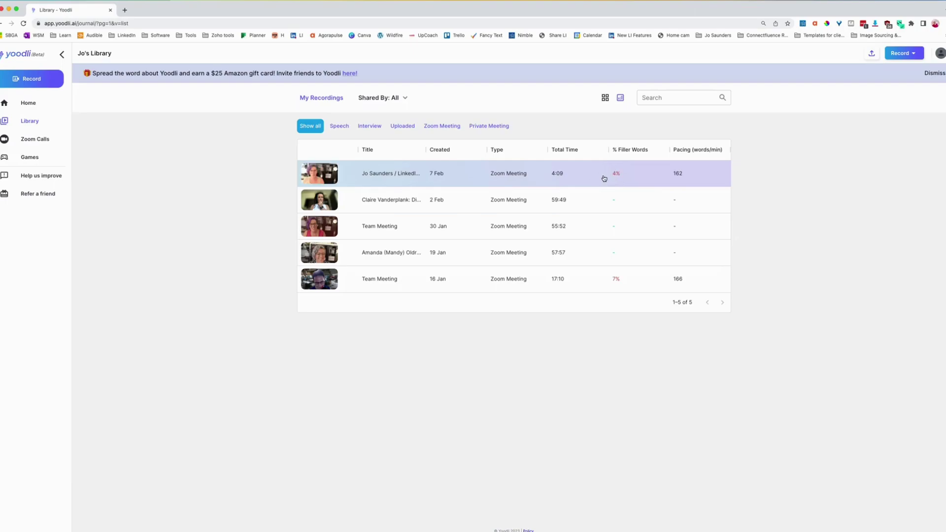
Open the 7 Feb Zoom meeting recording from the Yoodli library and dismiss the AI Speech Coach highlights
mouse_move(702, 188)
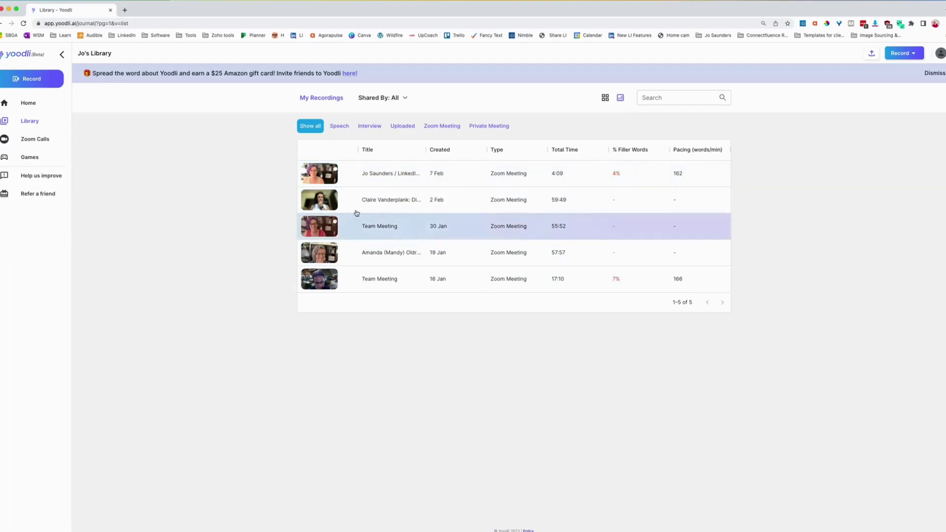
left_click(373, 180)
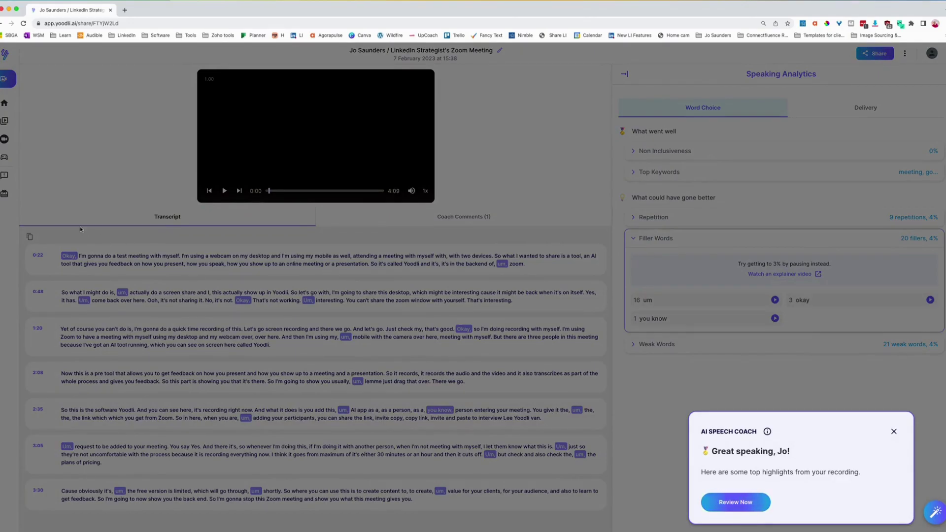
left_click(30, 239)
left_click(30, 239)
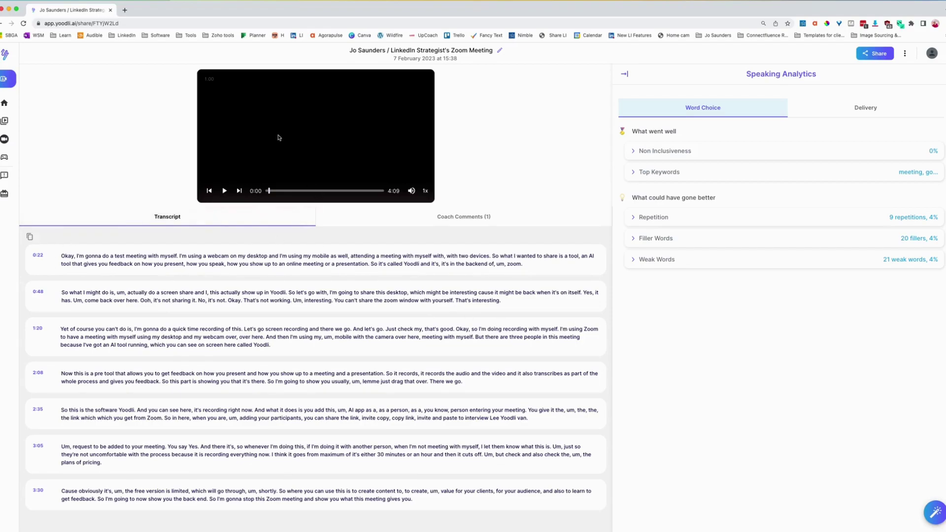
Play the meeting recording, skip ahead to about 2:52 and pause it
left_click(225, 191)
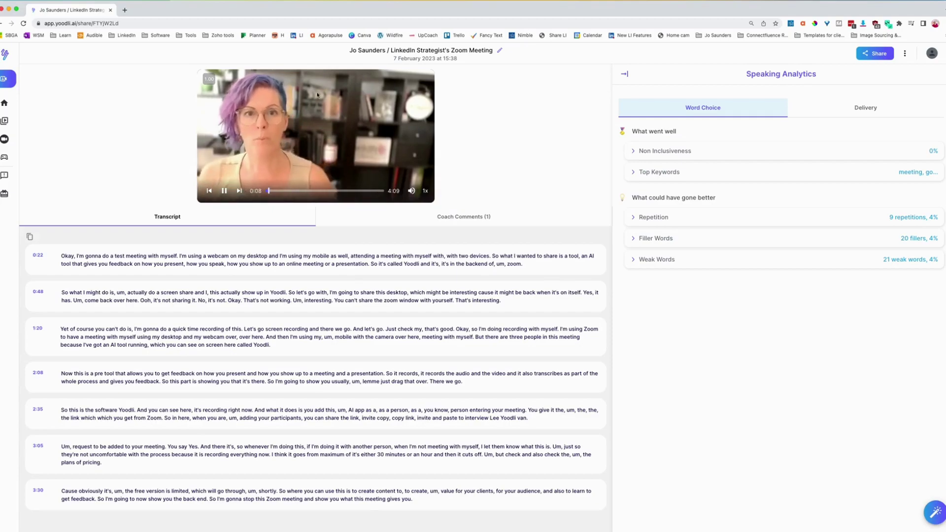
left_click_drag(270, 193, 347, 192)
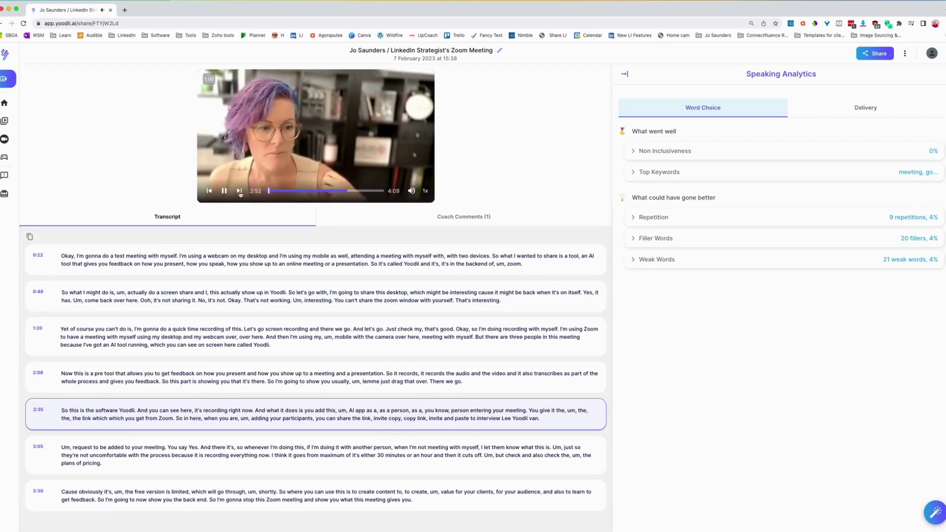
left_click(225, 192)
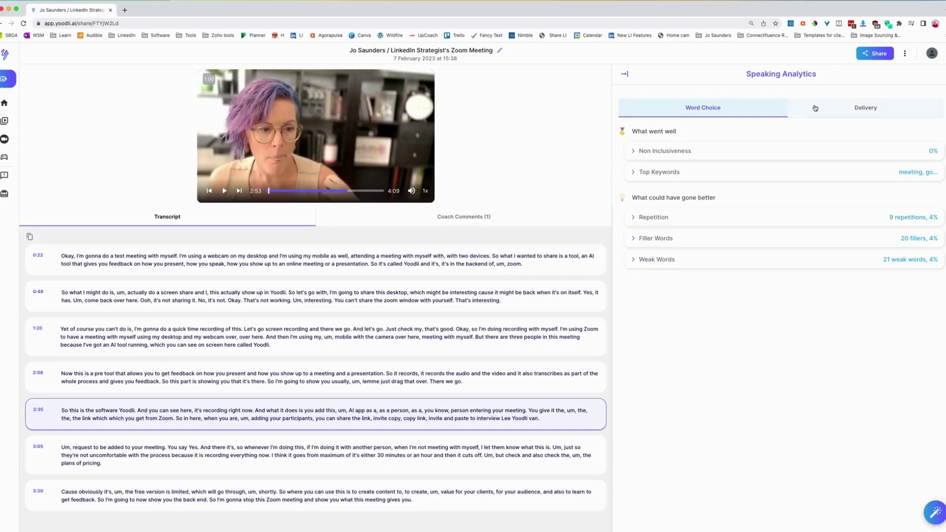
Review the Non Inclusiveness and Top Keywords feedback under Word Choice, collapsing each section after reading
left_click(694, 109)
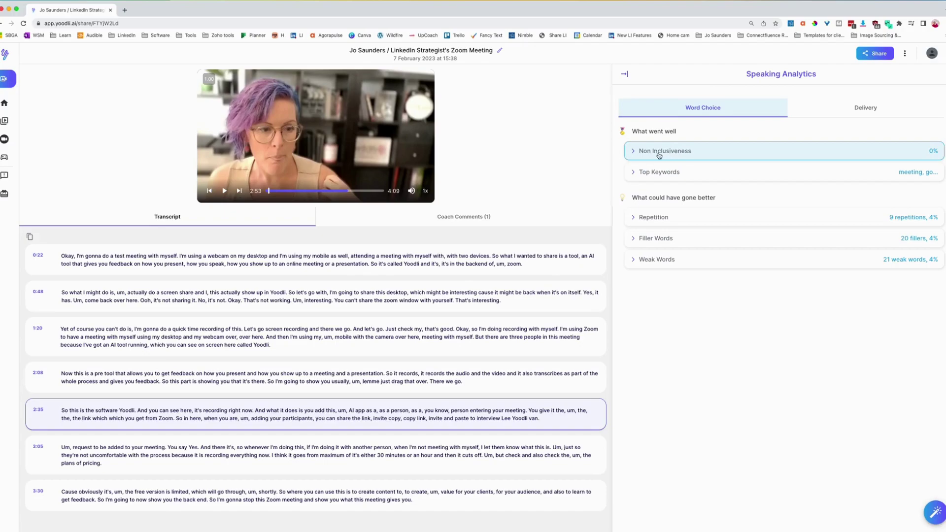
left_click(636, 153)
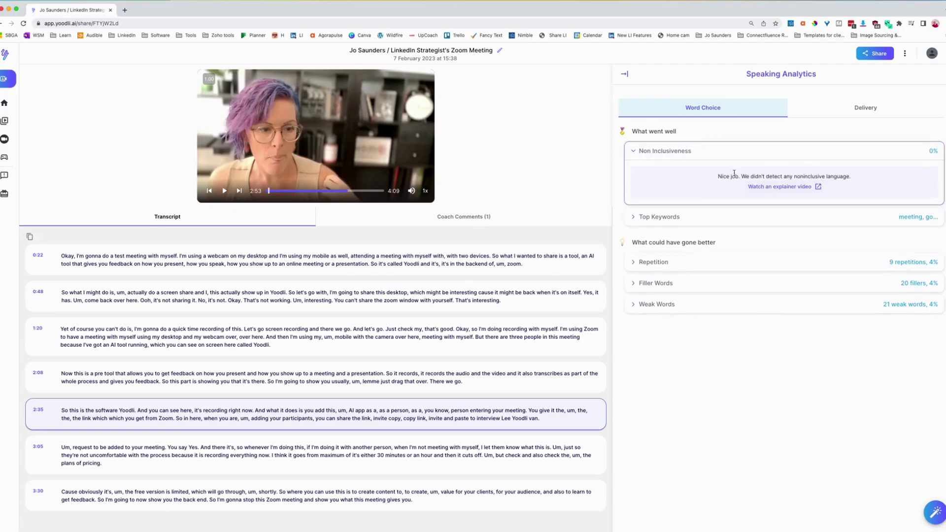
left_click(633, 150)
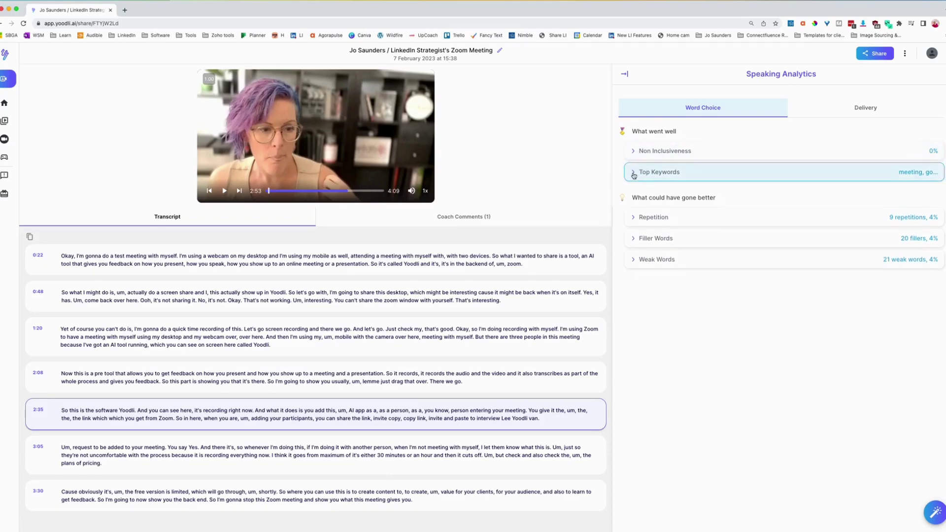
left_click(634, 173)
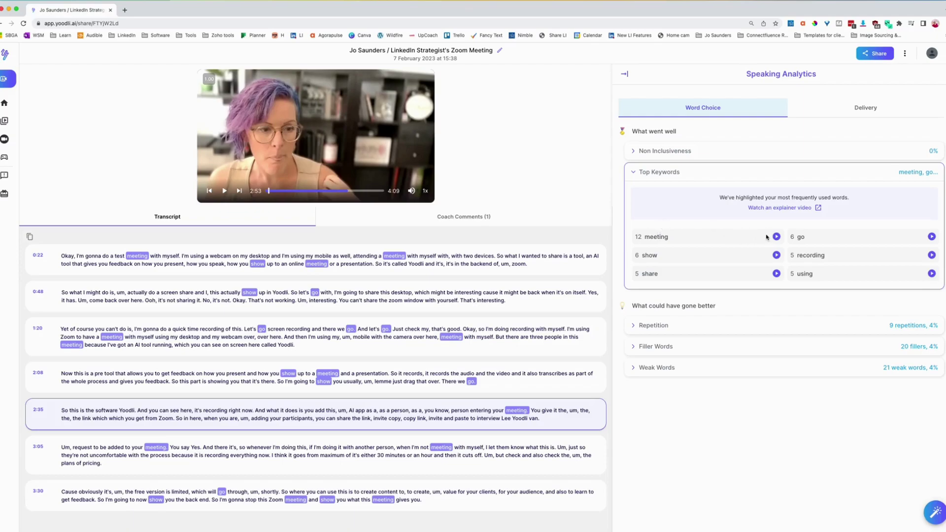
left_click(633, 172)
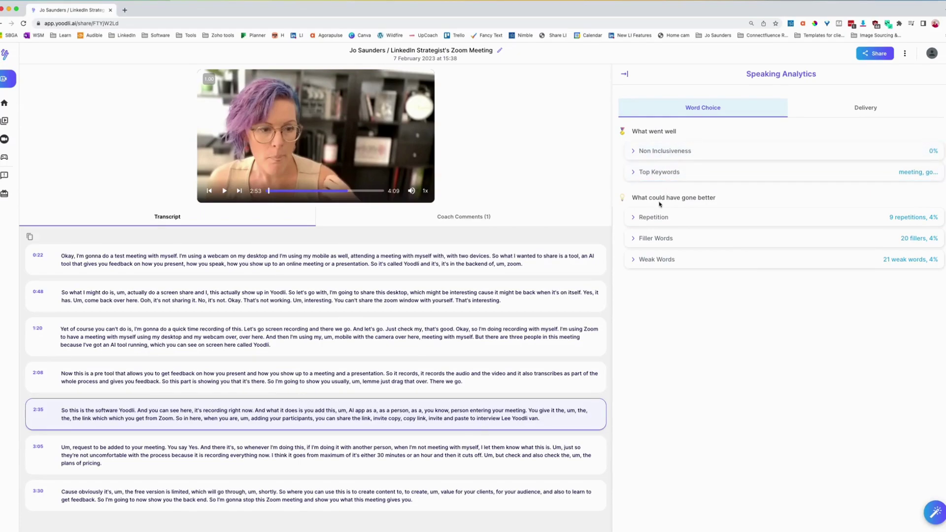
Review the Repetition, Filler Words and Weak Words feedback one by one, collapsing each section after reading
left_click(633, 217)
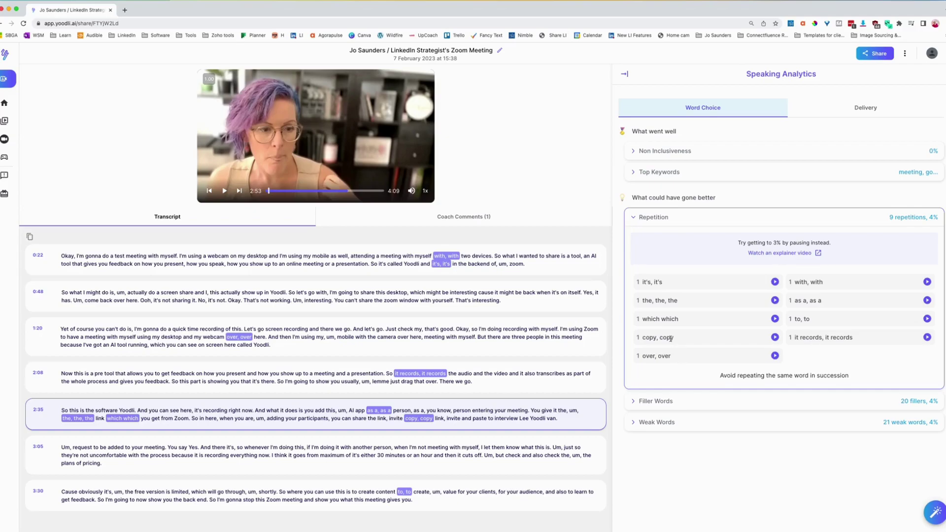
left_click(634, 218)
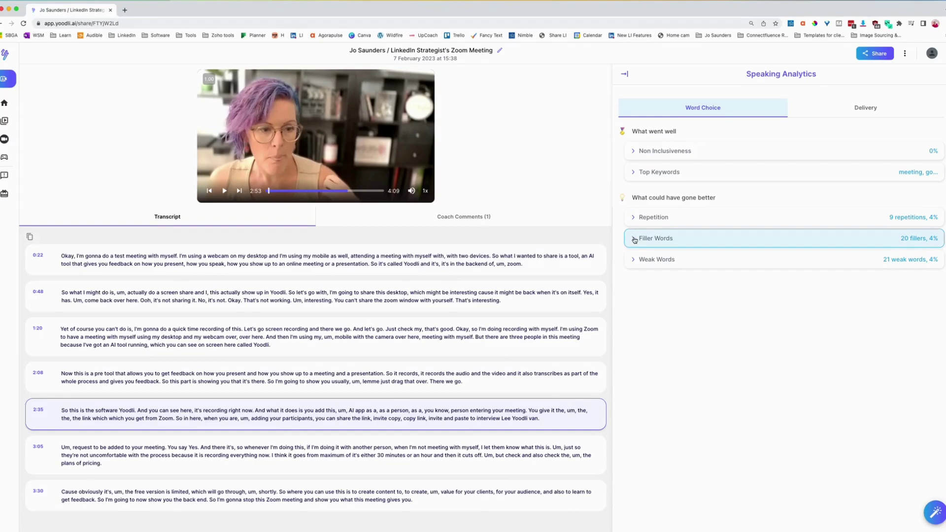
left_click(634, 239)
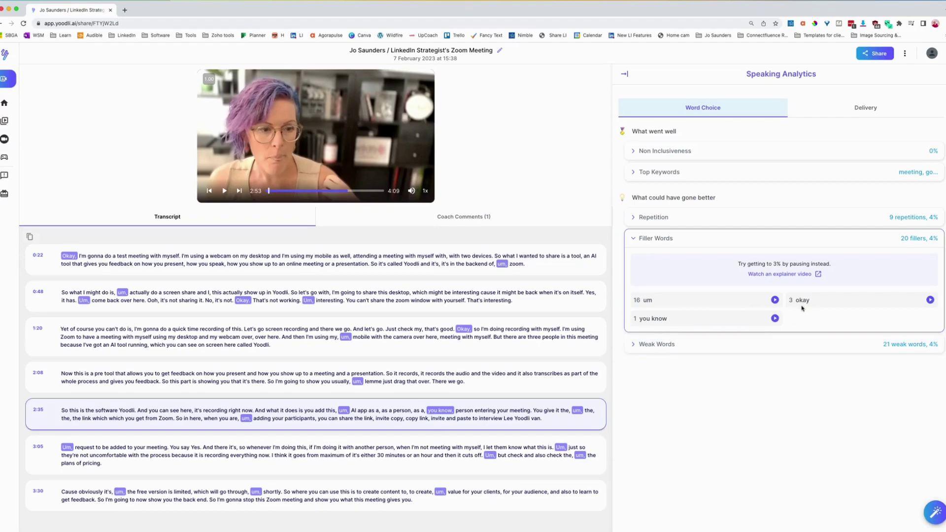
left_click(634, 240)
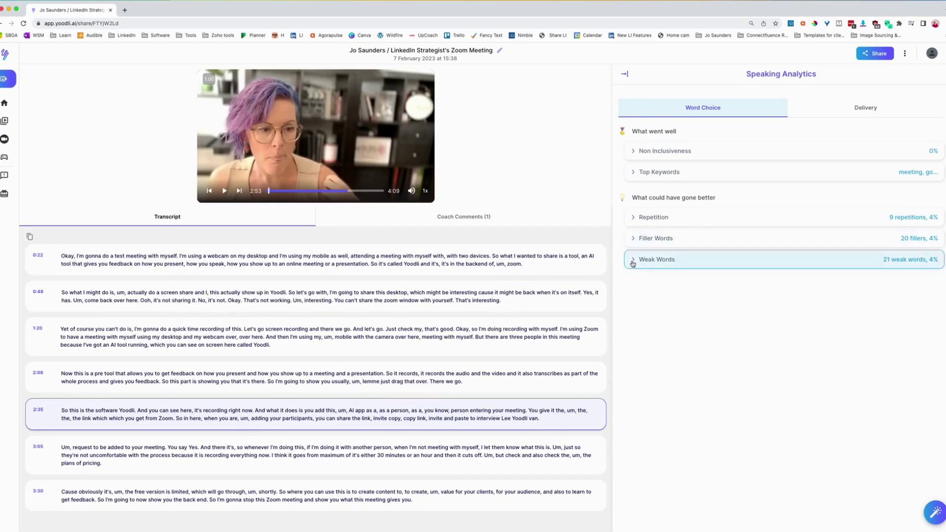
left_click(633, 260)
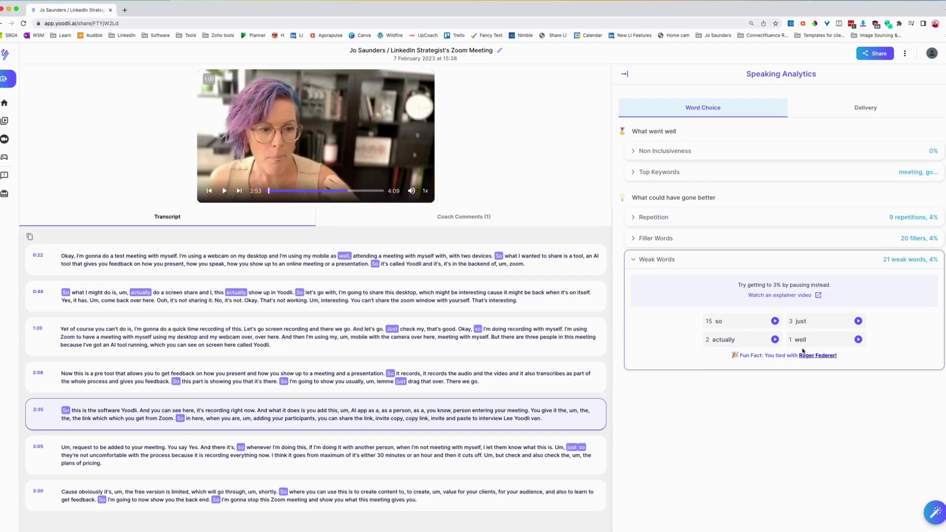
left_click(632, 262)
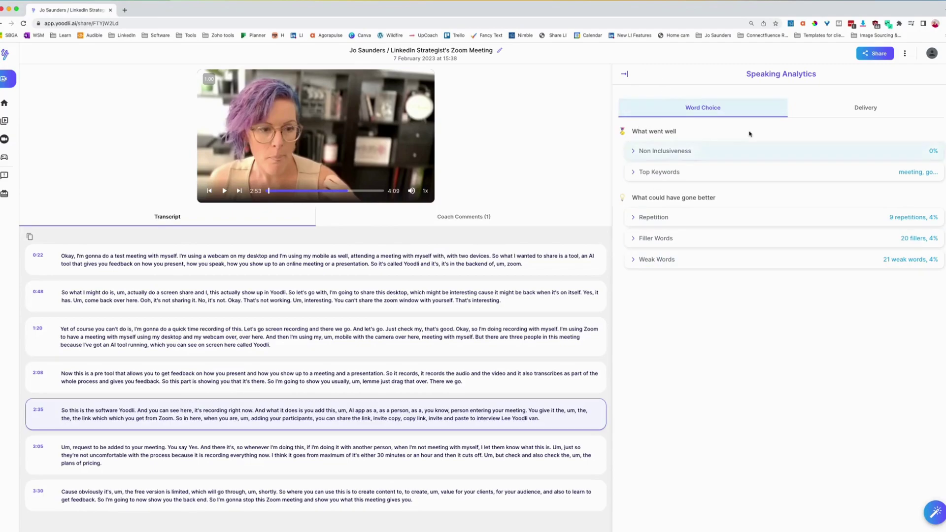
Review the Eye Contact and Pacing feedback in the Delivery analytics, including the pacing variation graph, and collapse both sections
left_click(858, 112)
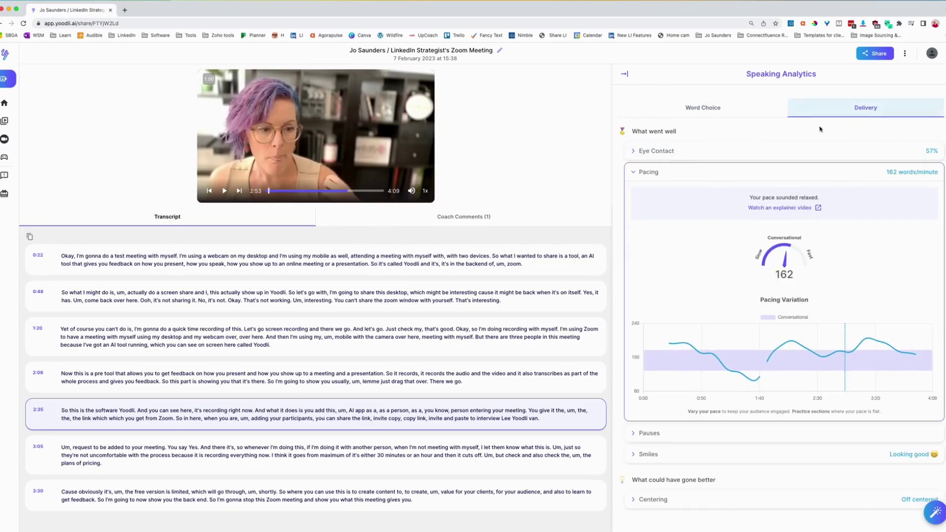
left_click(650, 152)
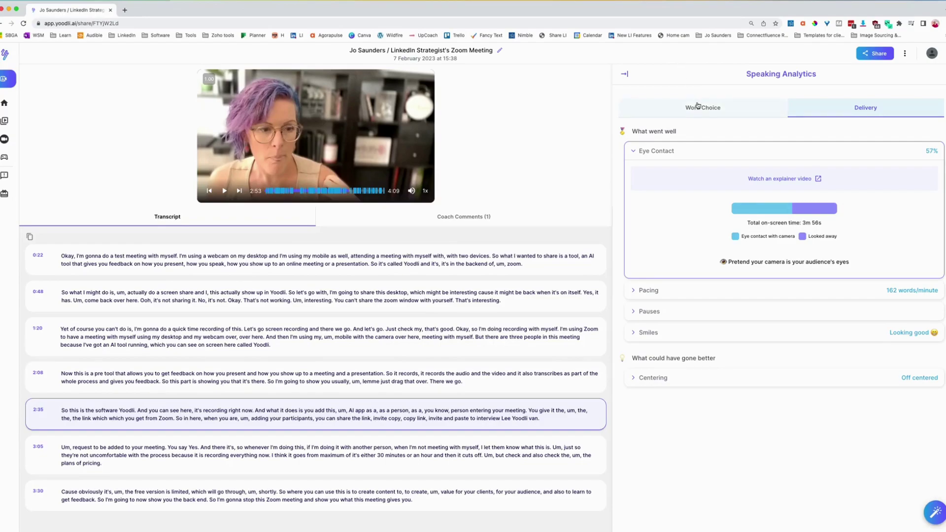
left_click(634, 152)
left_click(633, 174)
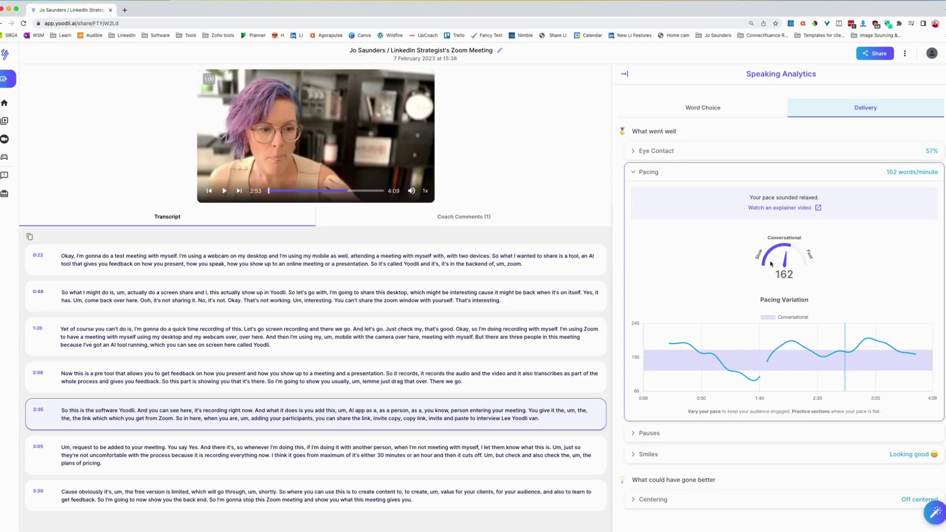
mouse_move(742, 381)
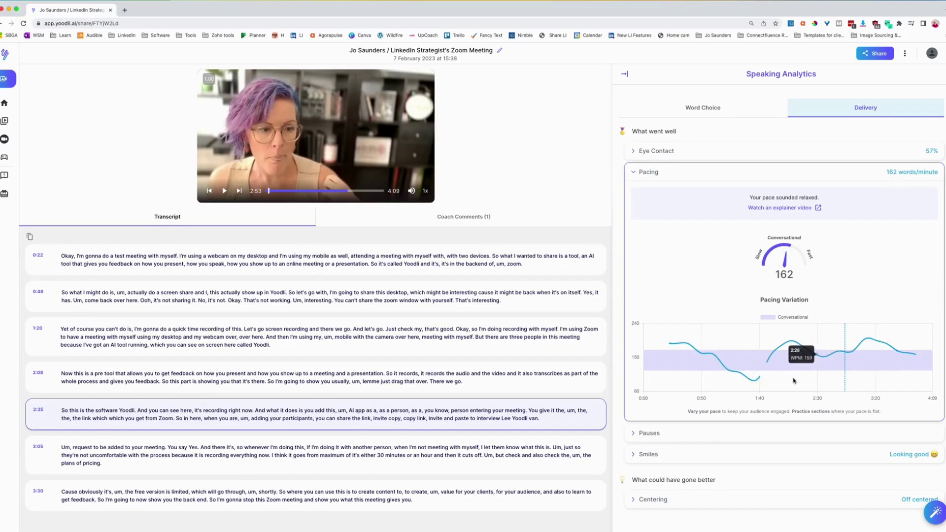
left_click(634, 172)
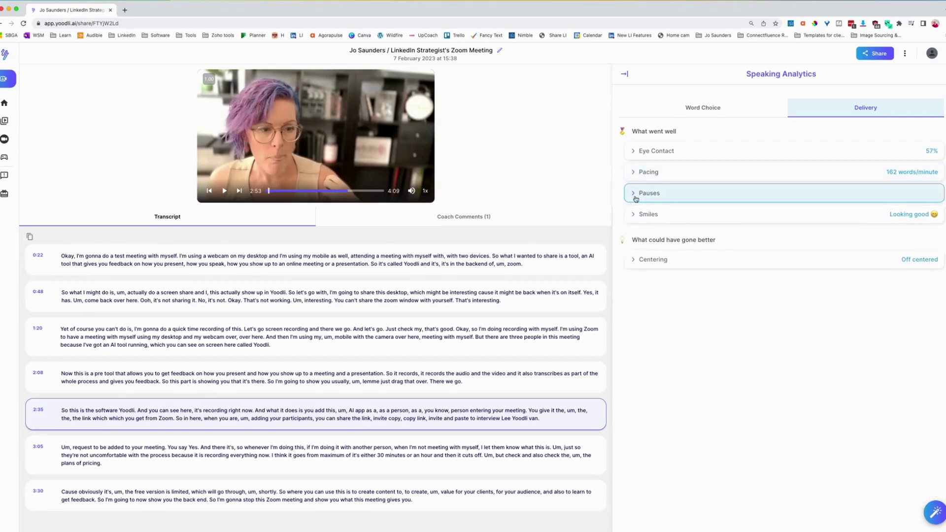
Review the Pauses, Smiles and Centering feedback on delivery, collapsing each section after reading
left_click(635, 197)
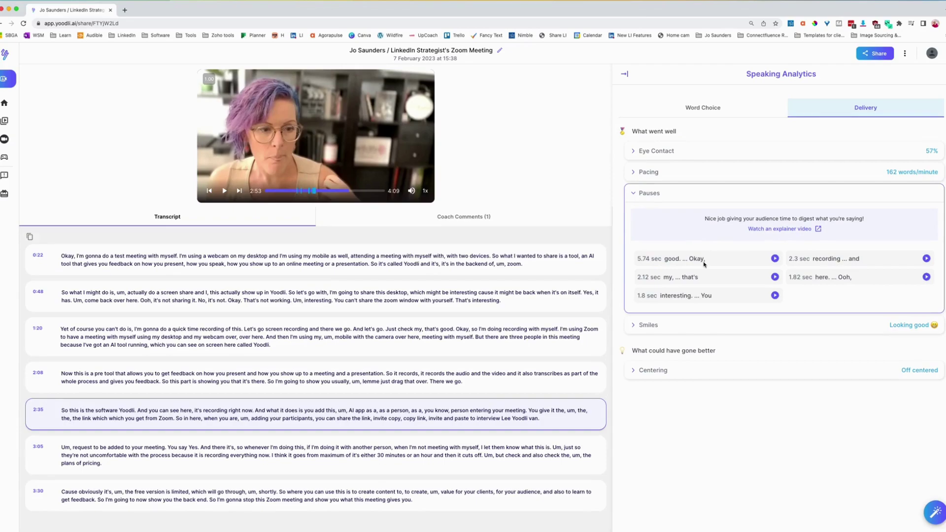
left_click(636, 194)
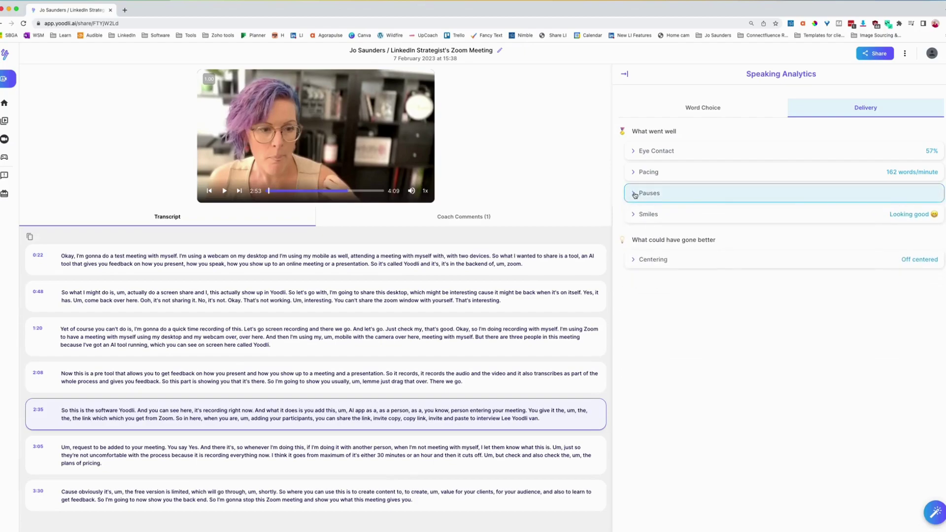
left_click(632, 217)
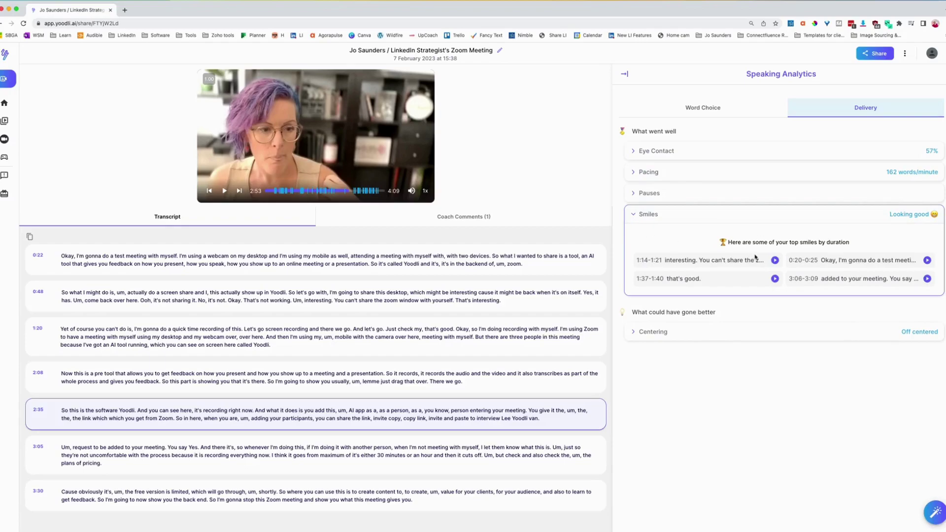
left_click(632, 215)
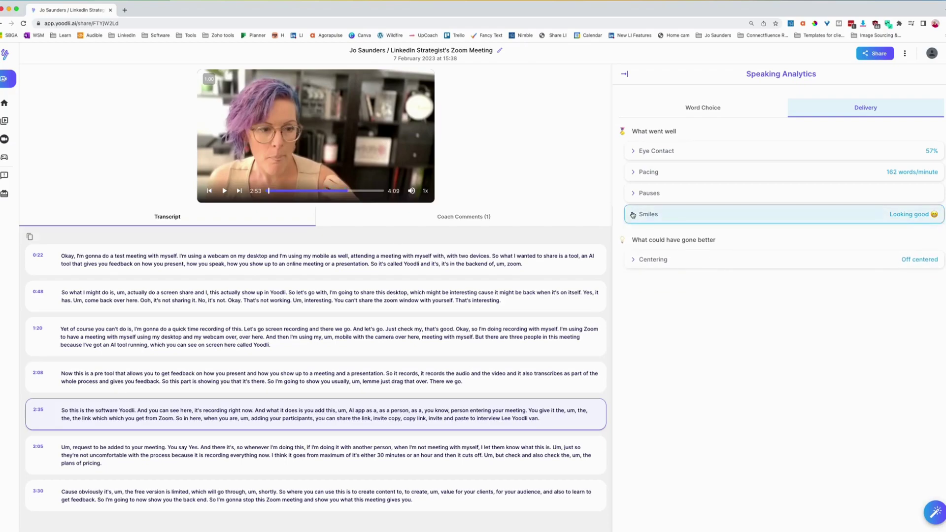
left_click(633, 260)
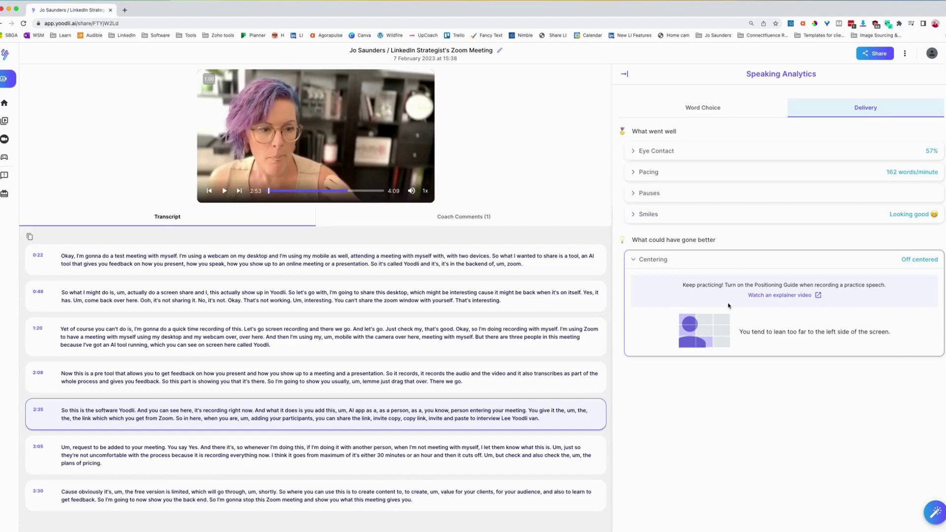
left_click(633, 261)
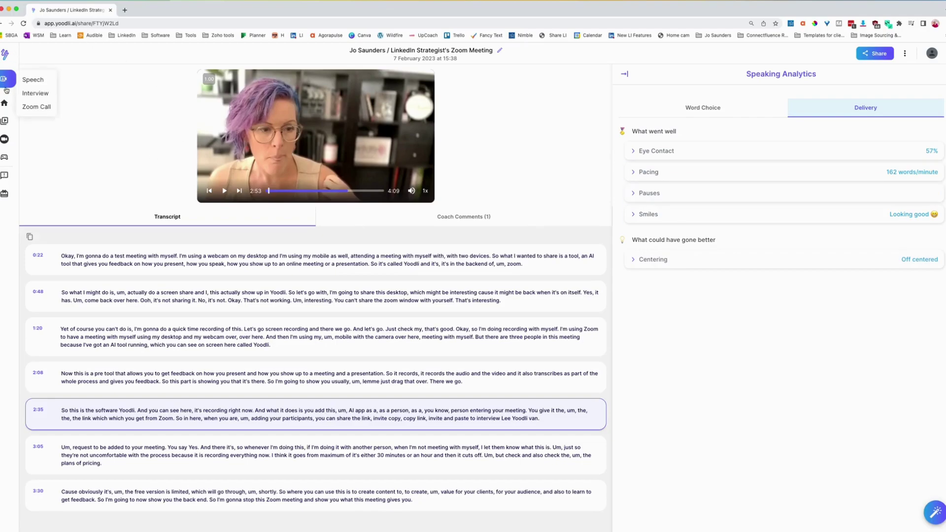
Leave the meeting report and open the Yoodli home page
left_click(4, 103)
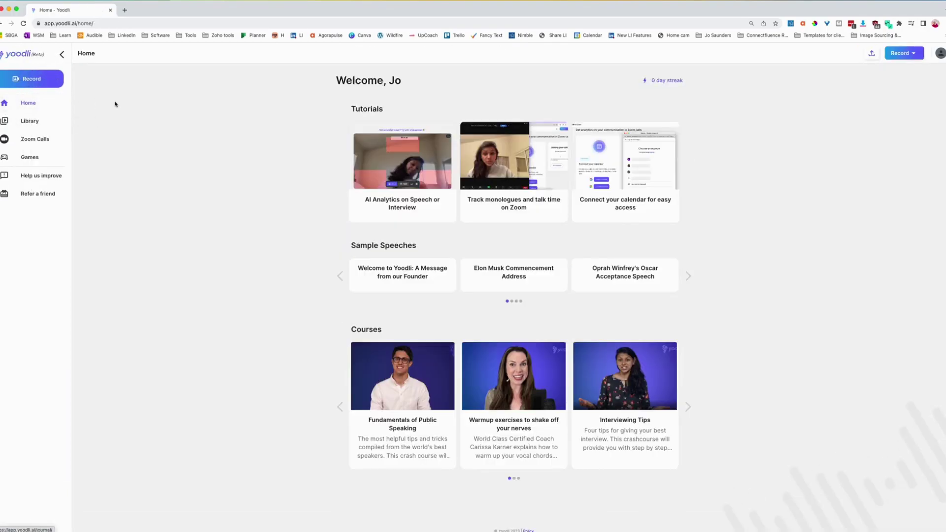
Open the 16 January Team Meeting recording from the library and dismiss the AI Speech Coach highlights
left_click(30, 121)
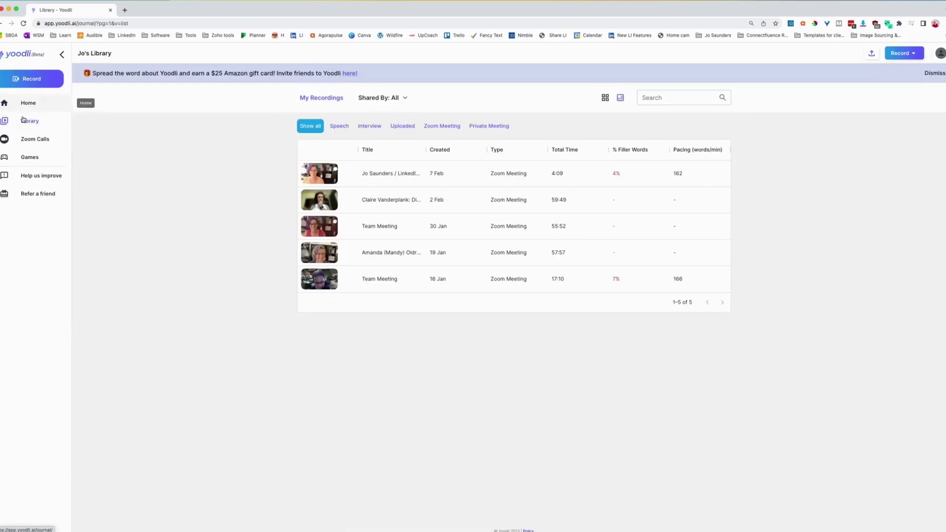
left_click(387, 289)
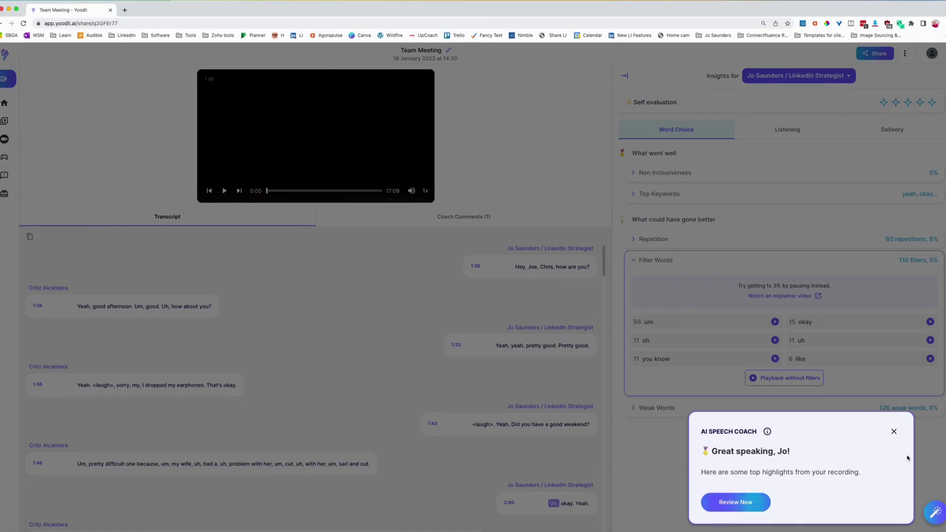
left_click(894, 431)
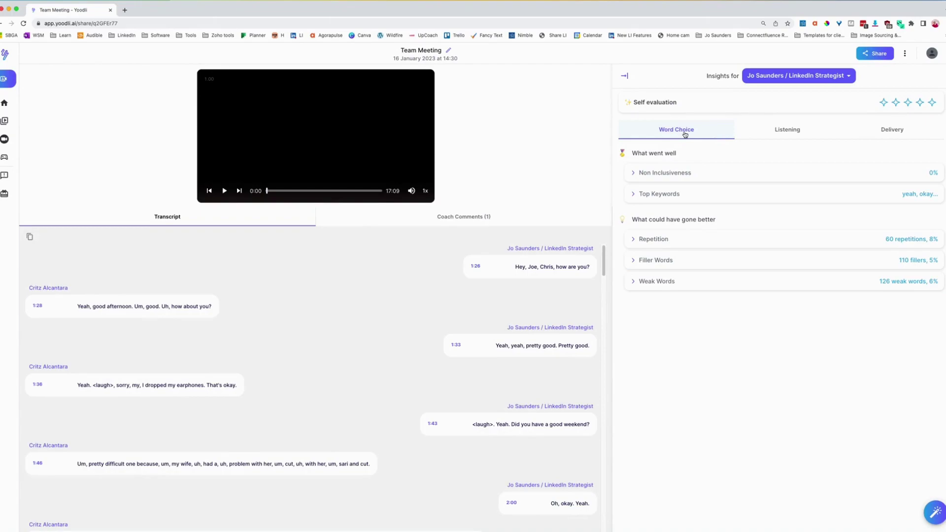
Review the Monologues and Questions feedback in the Listening analytics, collapsing each section after reading
left_click(785, 137)
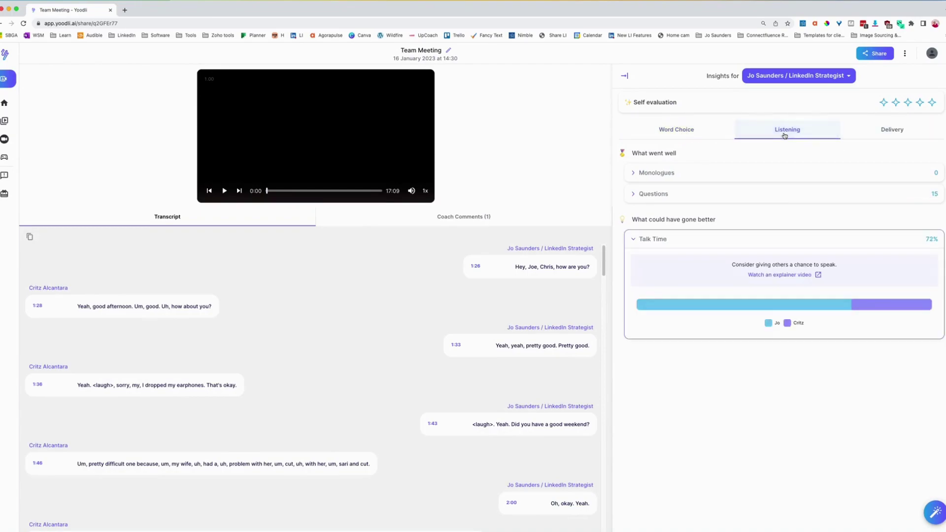
left_click(639, 173)
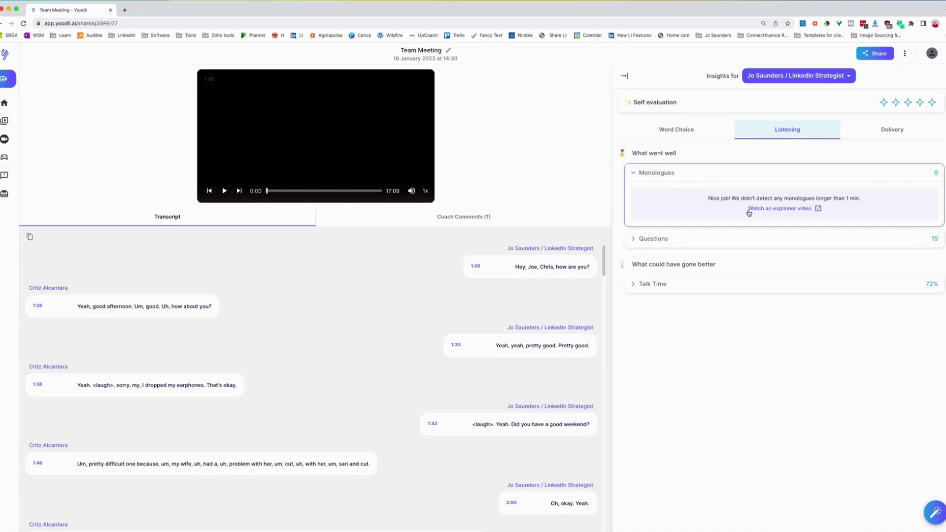
left_click(635, 175)
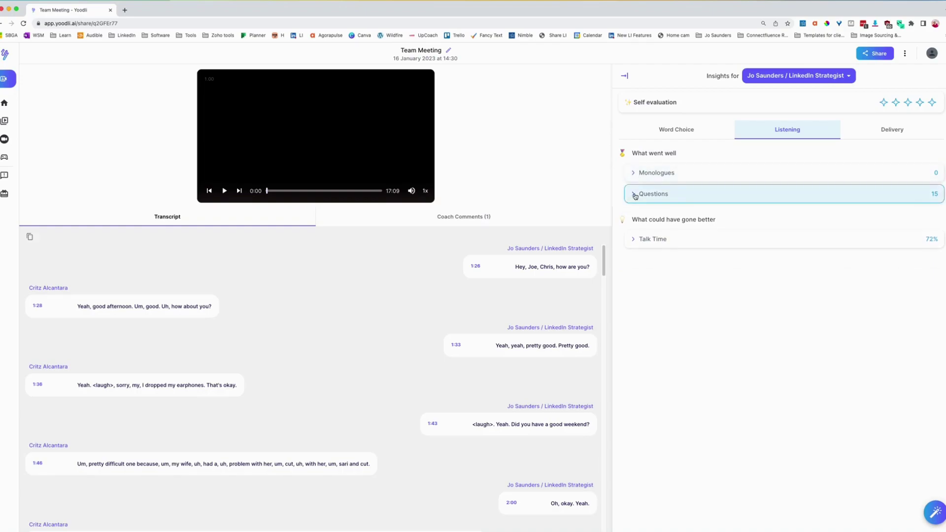
left_click(635, 194)
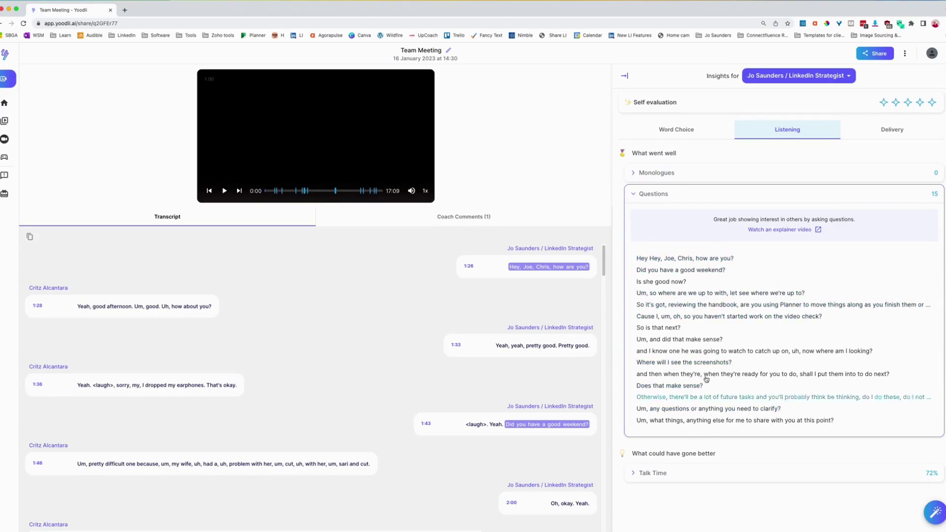
left_click(631, 195)
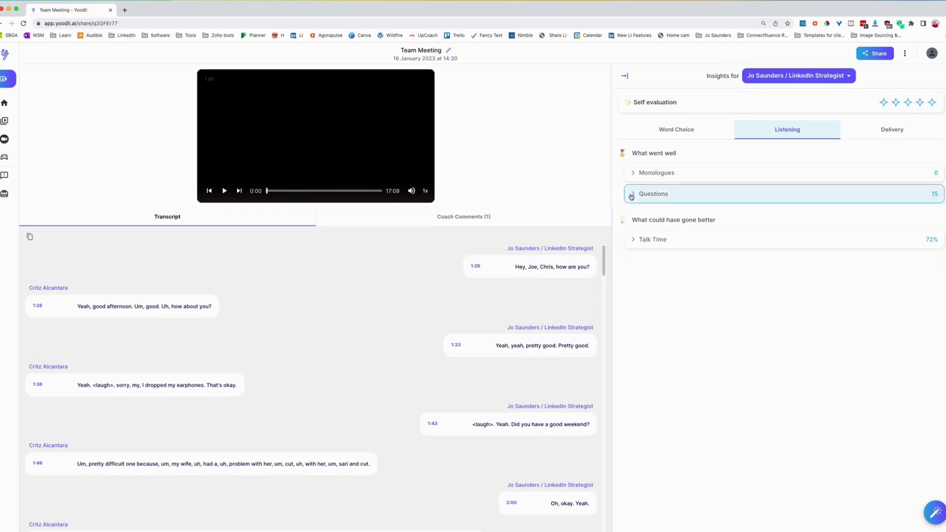
Examine how talk time is split between the two speakers in the Talk Time feedback, and collapse the section
left_click(636, 242)
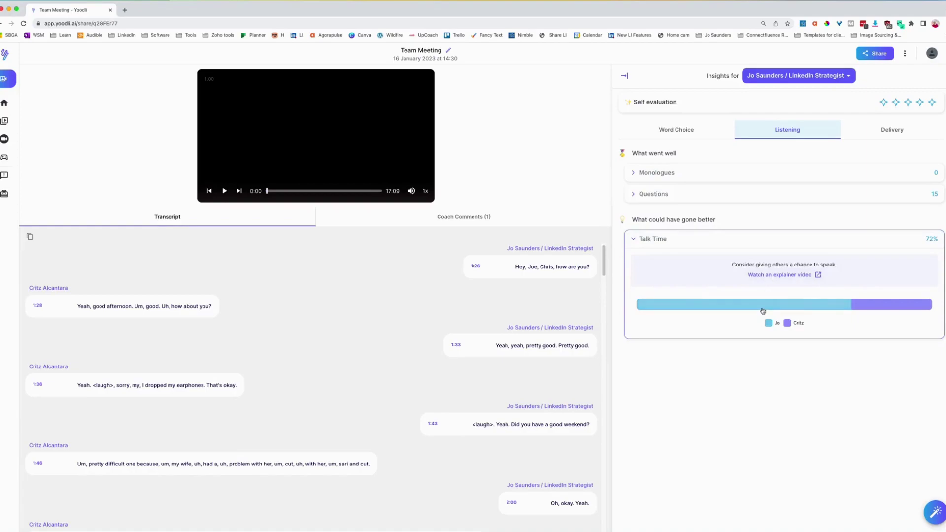
mouse_move(763, 311)
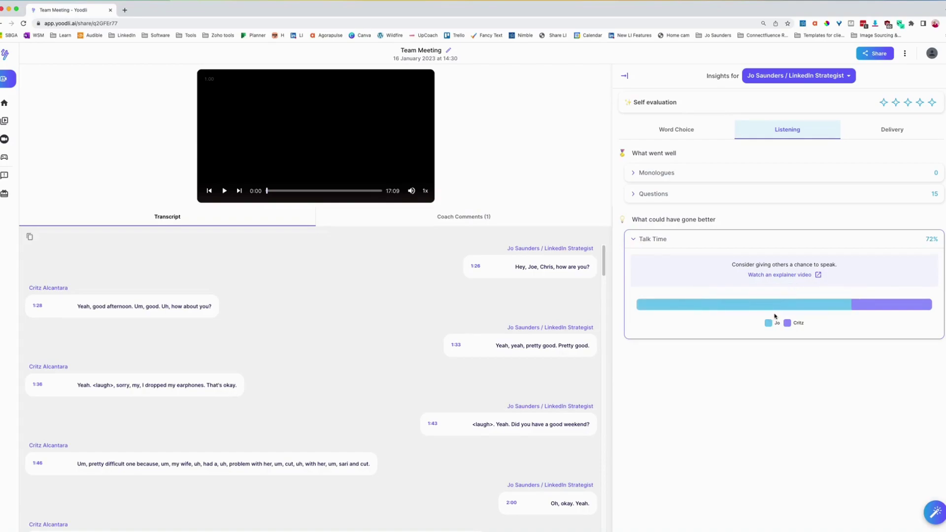
mouse_move(891, 305)
left_click(635, 239)
Review the Centering, Smiles and Pacing feedback in the Team Meeting's Delivery analytics, collapsing each section after reading
left_click(900, 131)
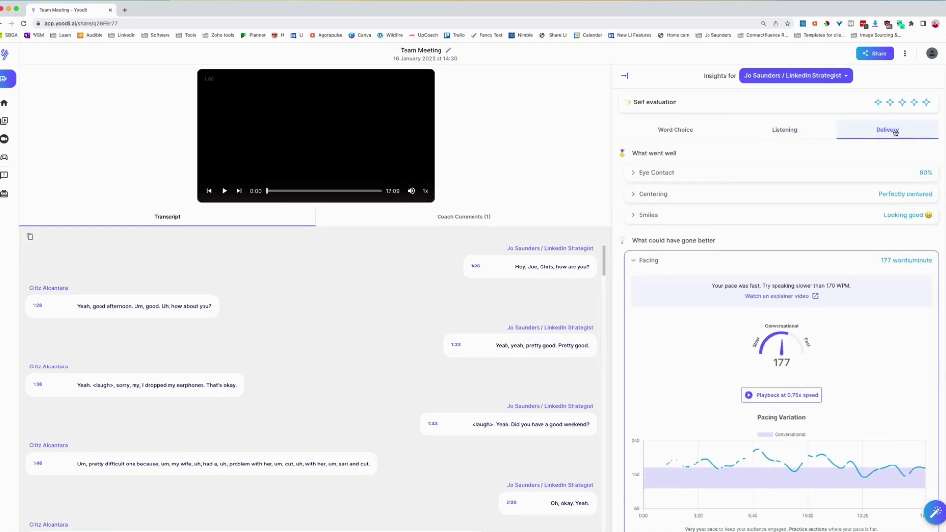
left_click(643, 197)
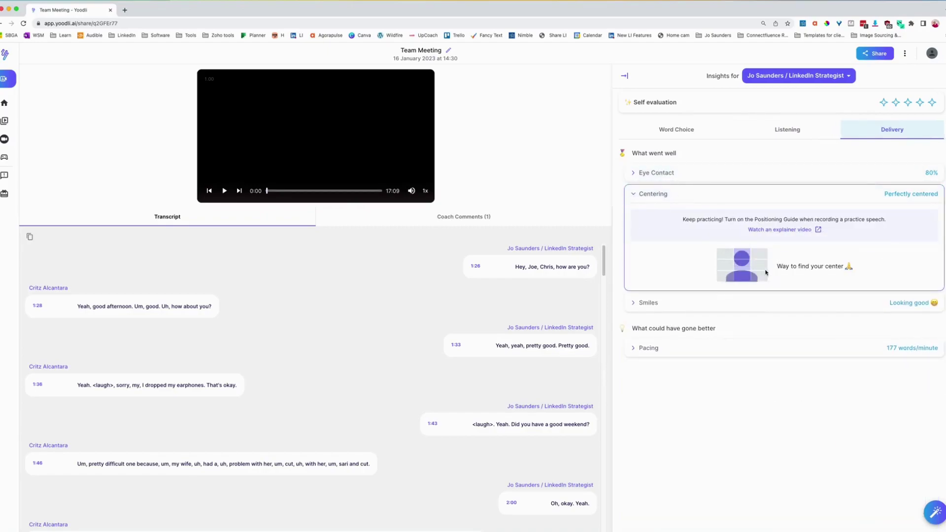
left_click(634, 196)
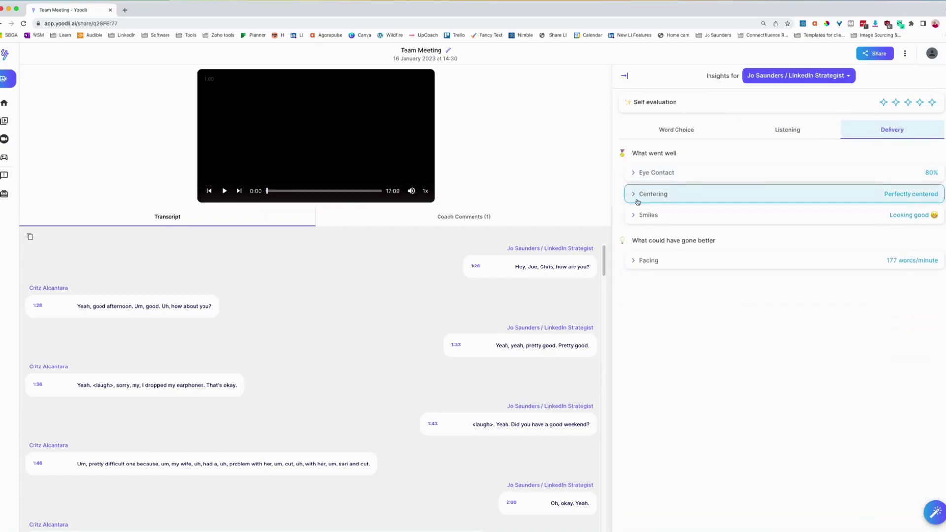
left_click(634, 217)
left_click(635, 217)
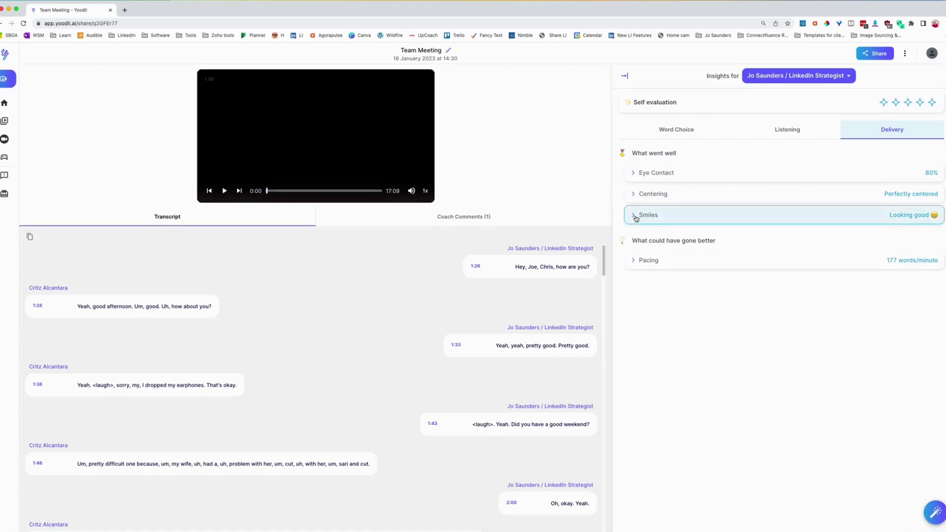
left_click(634, 262)
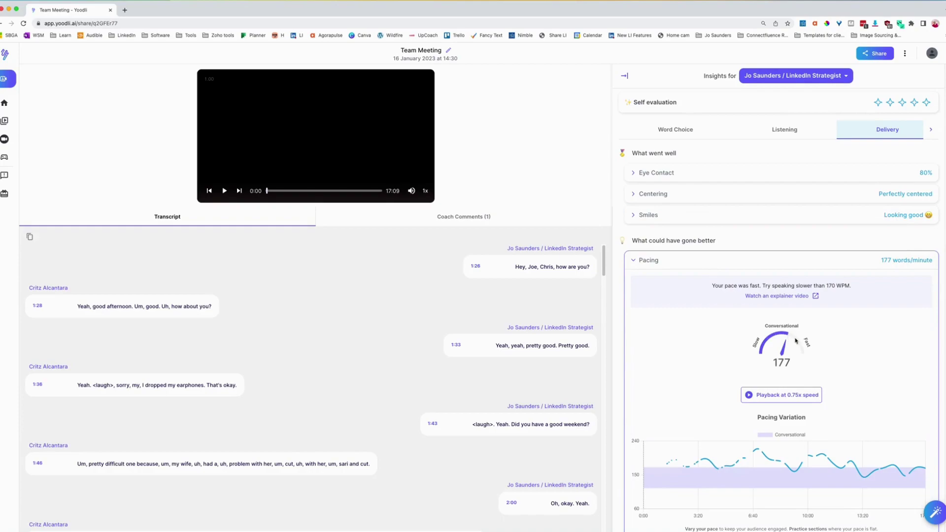
left_click(636, 262)
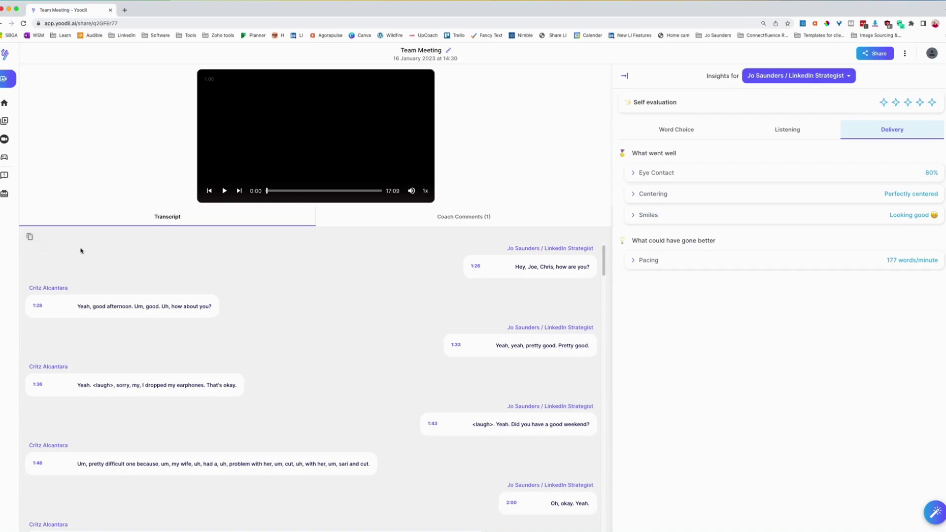
Return to the home page and review the available recording types and the presentation upload requirements, without uploading a file
left_click(4, 104)
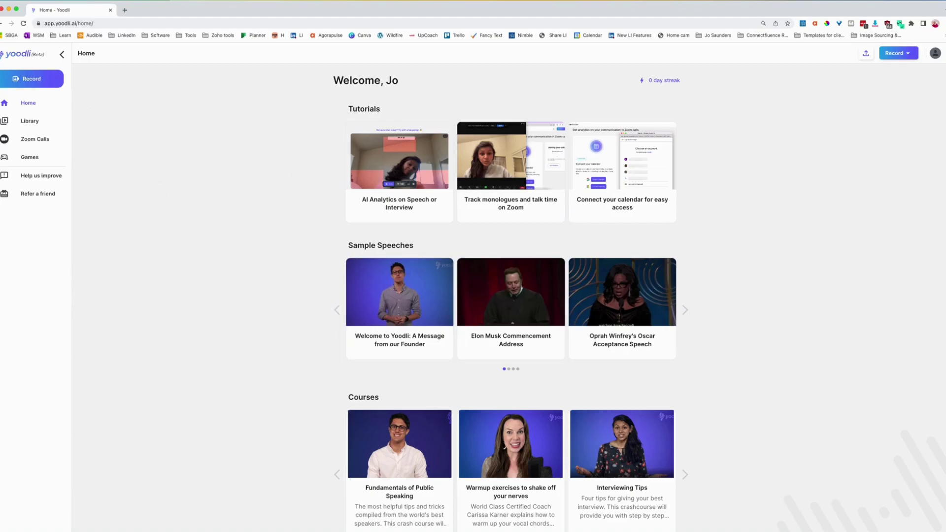
left_click(904, 54)
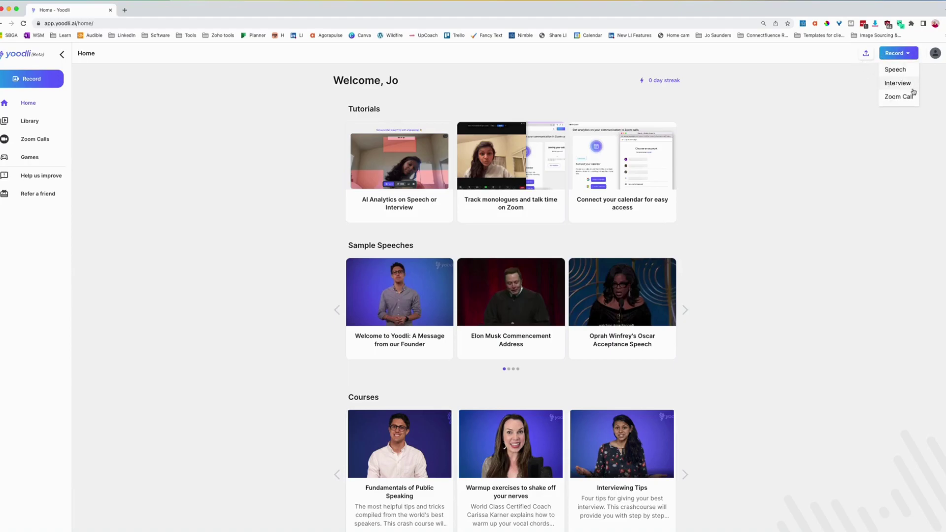
left_click(866, 54)
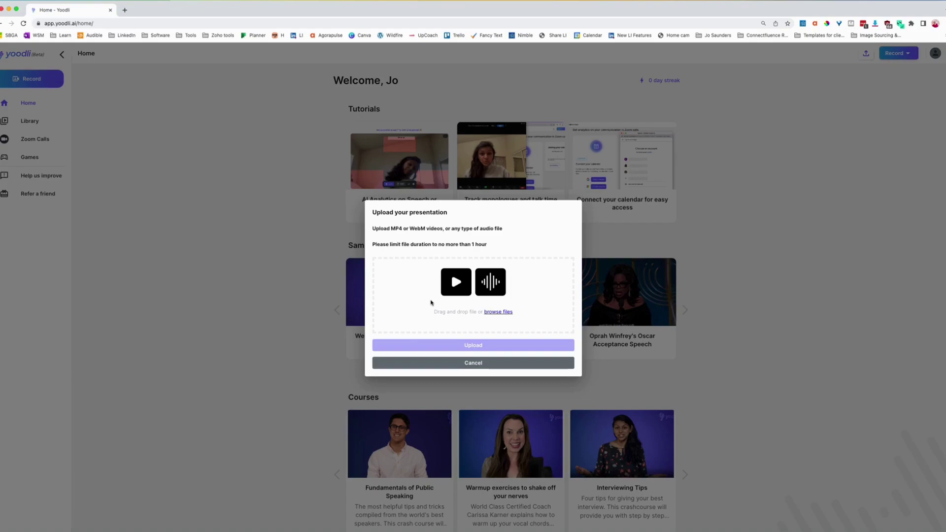
left_click(493, 359)
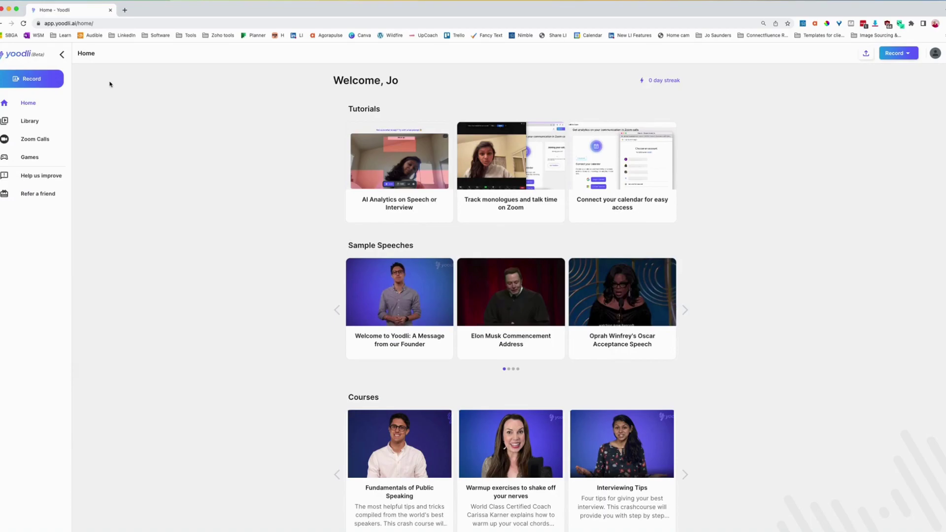